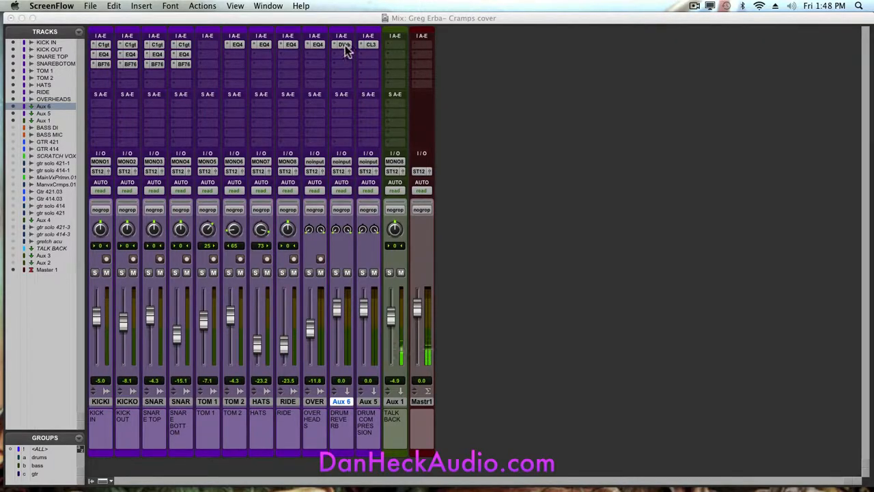
# Step: Open the D-Verb on the Aux 6 drum reverb track and set that track's input to Bus 1-2 (Stereo)
pyautogui.click(345, 45)
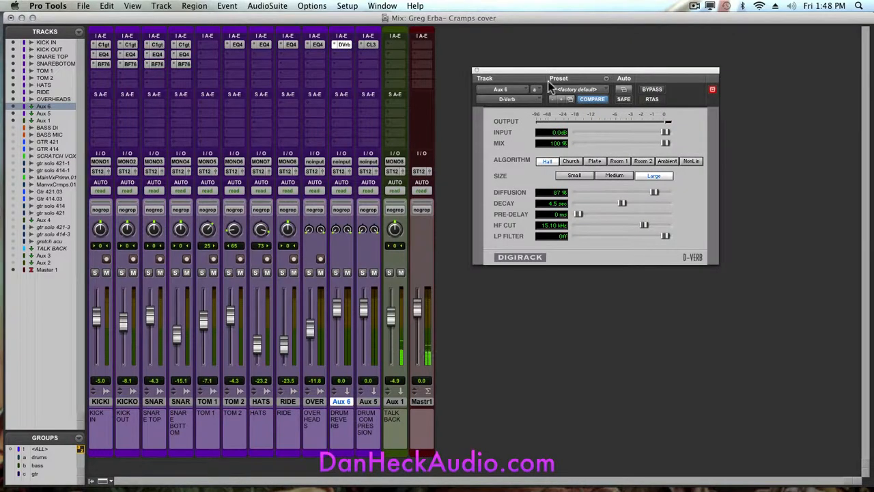
pyautogui.moveTo(546, 71); pyautogui.dragTo(570, 71)
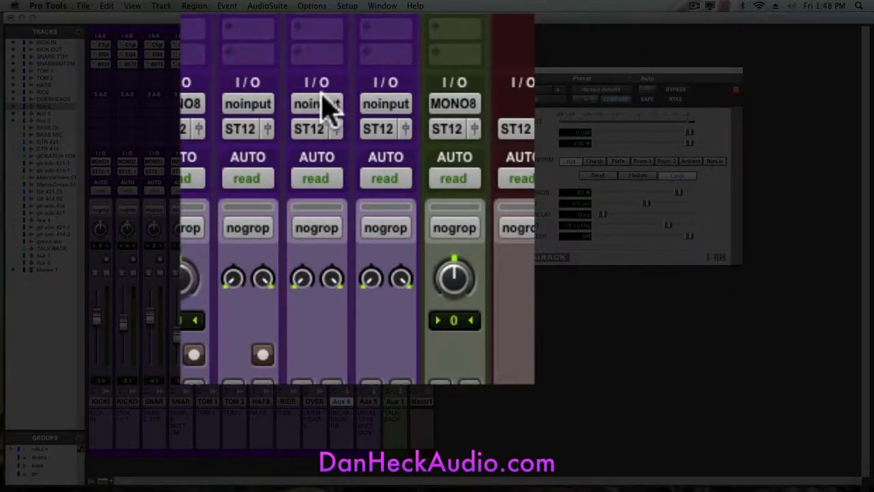
pyautogui.click(328, 107)
pyautogui.moveTo(339, 152)
pyautogui.moveTo(346, 176)
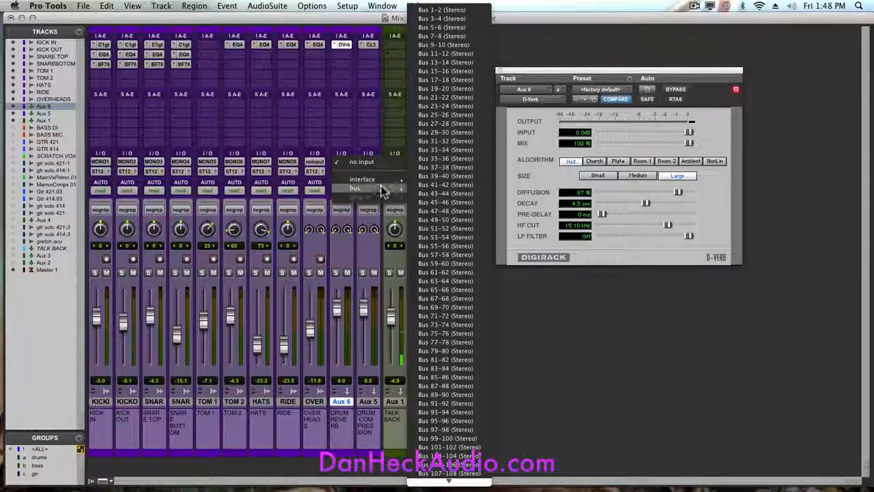
pyautogui.click(441, 13)
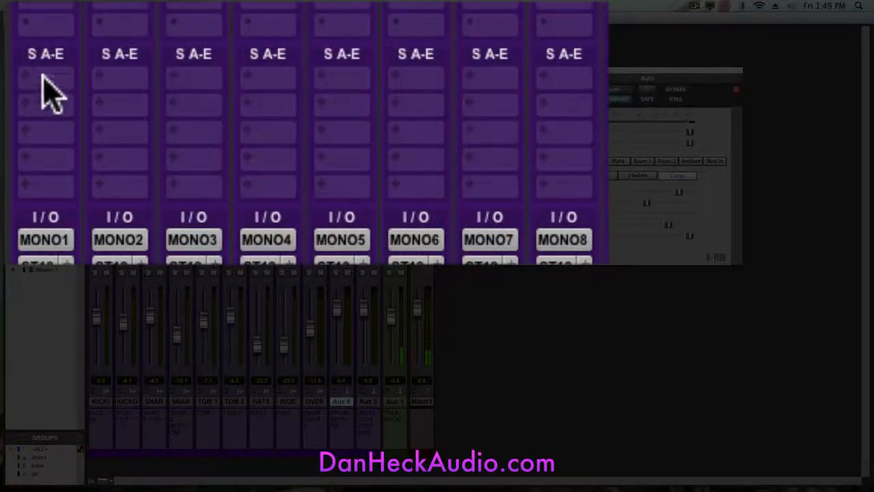
# Step: Add a Bus 1-2 (Stereo) send to the KICK IN track at 0.0 dB, with its pan following the main pan
pyautogui.click(43, 77)
pyautogui.moveTo(77, 155)
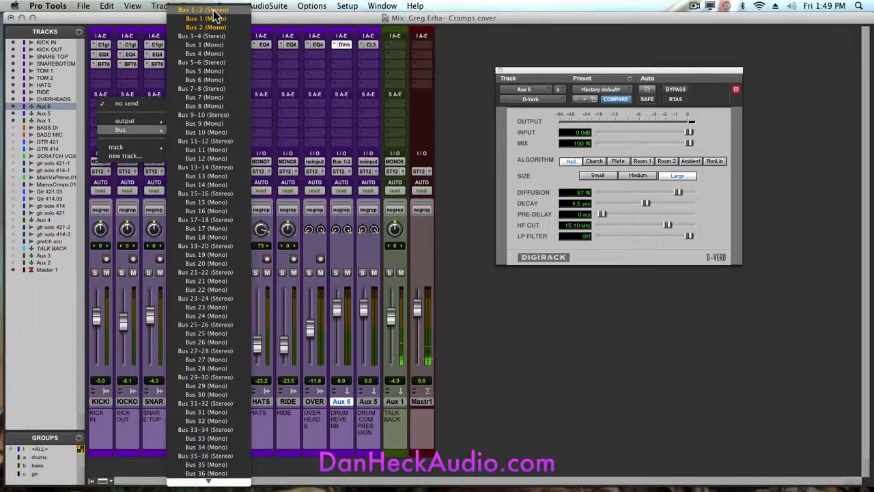
pyautogui.click(214, 15)
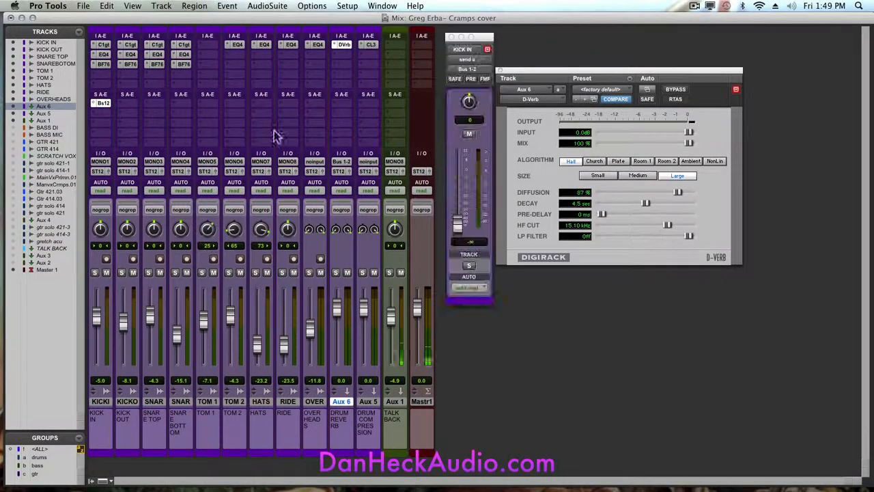
pyautogui.moveTo(480, 37); pyautogui.dragTo(294, 54)
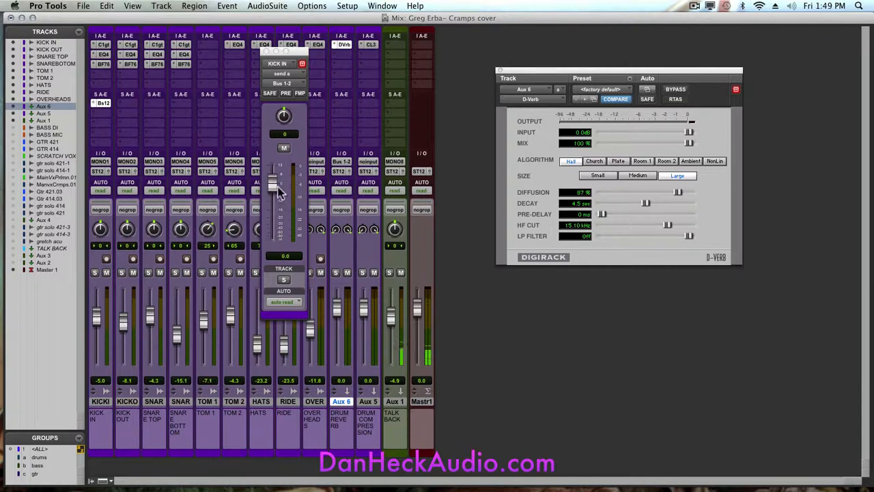
pyautogui.click(299, 93)
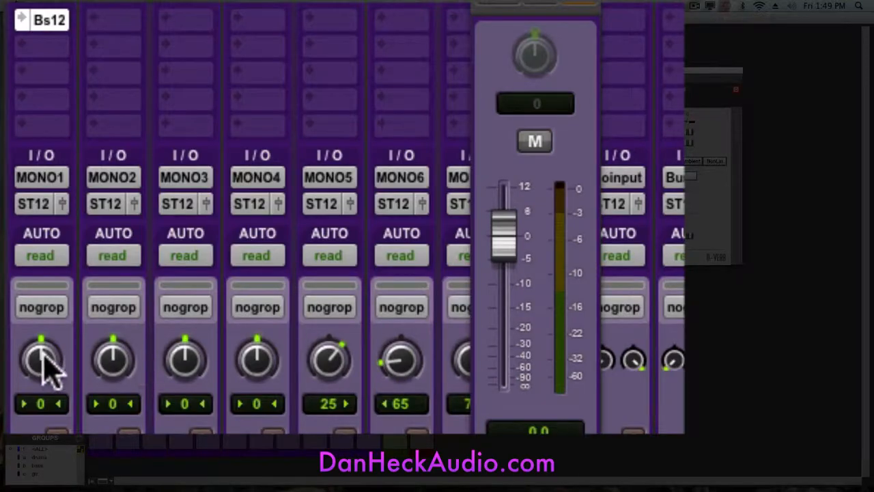
pyautogui.moveTo(43, 354)
pyautogui.mouseDown()
pyautogui.moveTo(54, 297)
pyautogui.moveTo(39, 342)
pyautogui.moveTo(40, 392)
pyautogui.moveTo(53, 366)
pyautogui.moveTo(58, 308)
pyautogui.moveTo(46, 379)
pyautogui.moveTo(41, 350)
pyautogui.moveTo(43, 362)
pyautogui.mouseUp()
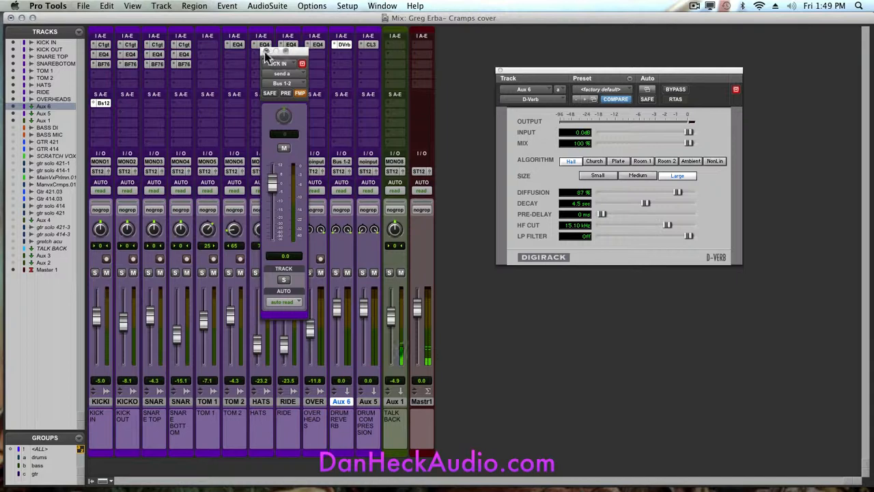
pyautogui.click(265, 53)
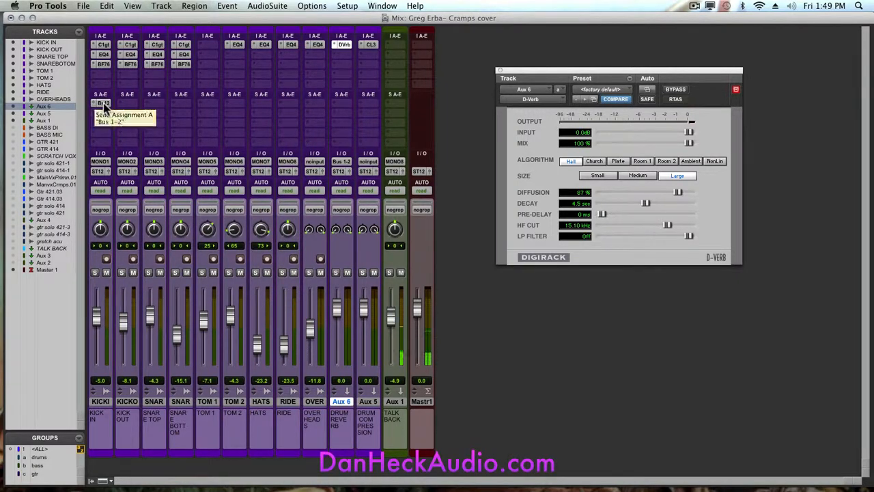
# Step: Copy the KICK IN send to every other drum track through OVERHEADS and check the pan of TOM 1's send
pyautogui.moveTo(130, 103); pyautogui.dragTo(307, 117)
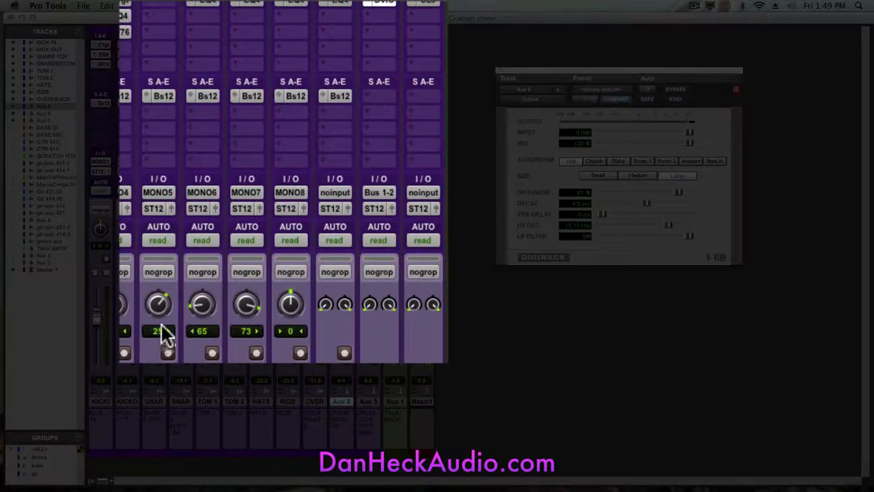
pyautogui.click(164, 98)
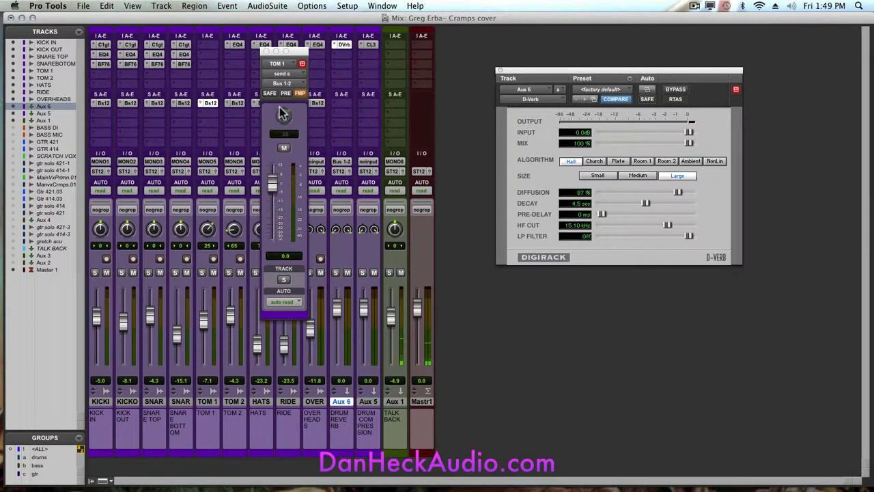
pyautogui.click(265, 52)
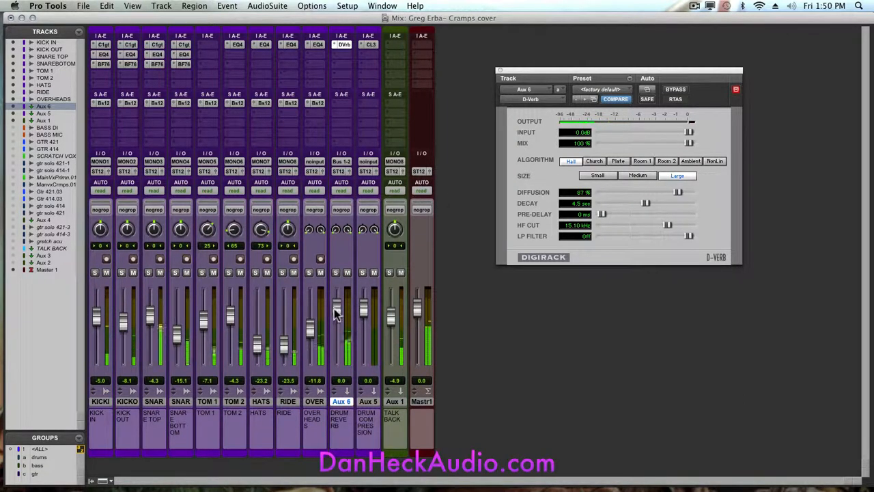
# Step: Set the D-Verb size to Medium, the decay to 2.0 sec and the HF cut to 7.05 kHz
pyautogui.moveTo(335, 314)
pyautogui.mouseDown()
pyautogui.moveTo(340, 293)
pyautogui.moveTo(341, 350)
pyautogui.moveTo(338, 308)
pyautogui.mouseUp()
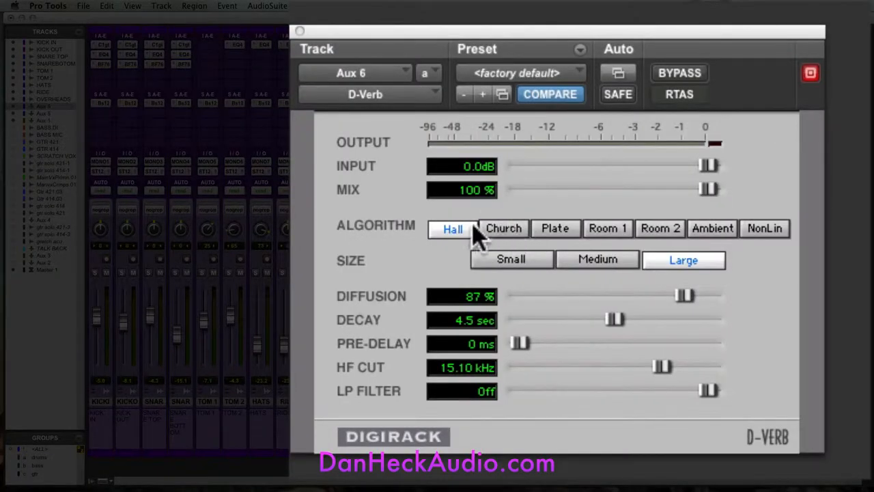
pyautogui.click(594, 261)
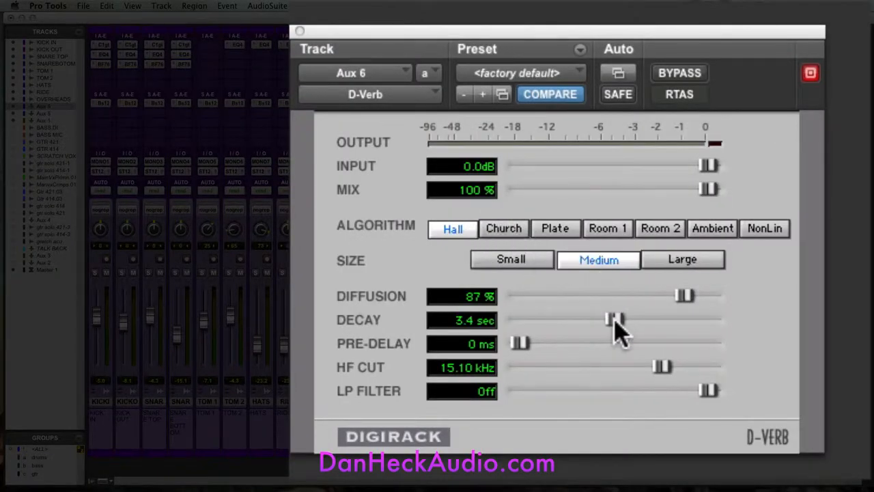
pyautogui.moveTo(617, 326); pyautogui.dragTo(597, 328)
pyautogui.moveTo(668, 366); pyautogui.dragTo(588, 373)
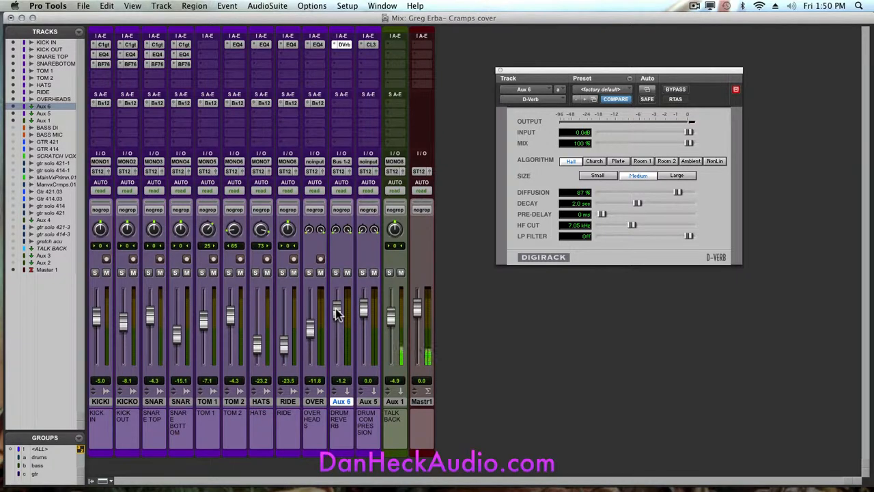
# Step: Close the D-Verb window and set the Aux 6 drum reverb fader to -0.3 dB
pyautogui.moveTo(335, 309); pyautogui.dragTo(335, 314)
pyautogui.click(500, 71)
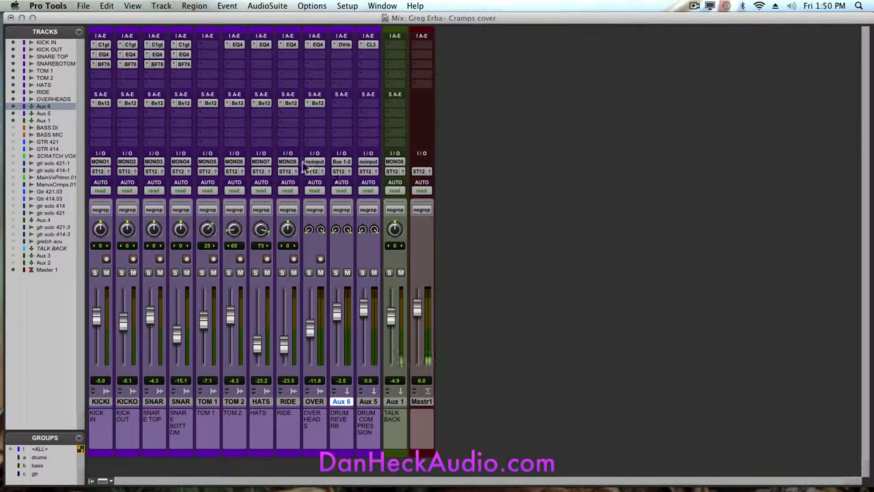
pyautogui.moveTo(336, 312); pyautogui.dragTo(336, 308)
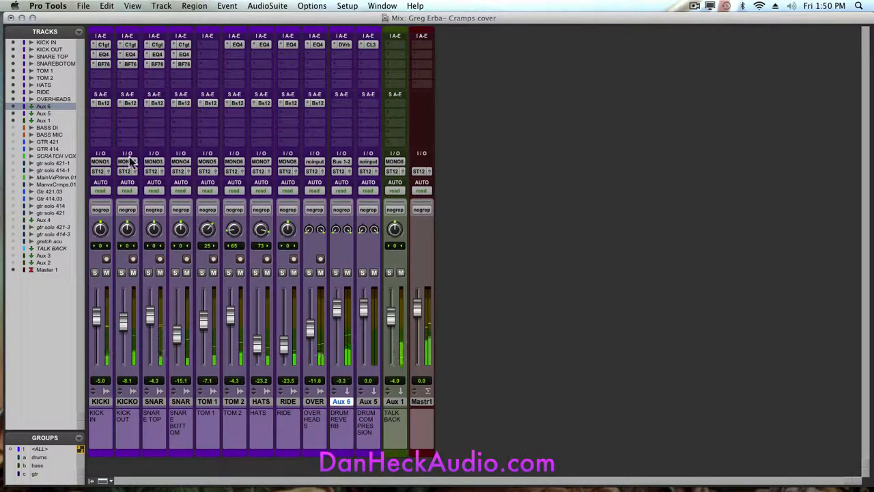
# Step: Lower the reverb sends of both the KICK IN and KICK OUT tracks to -5.8 dB
pyautogui.click(106, 102)
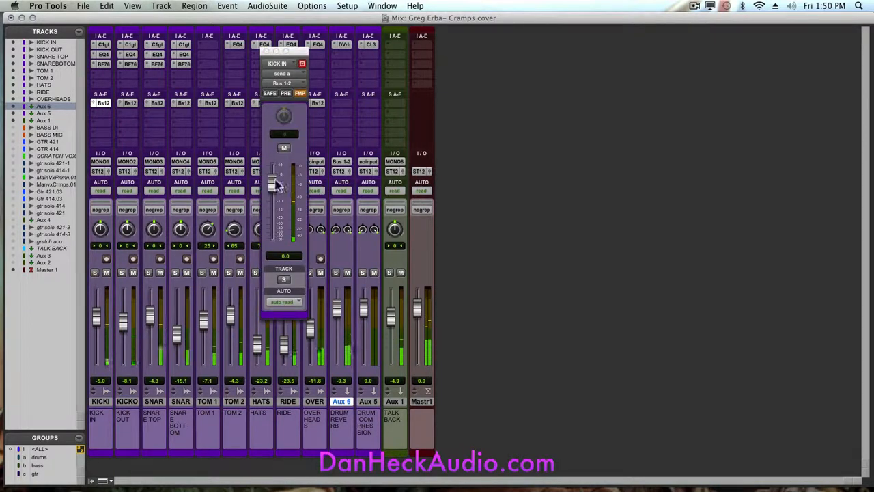
pyautogui.moveTo(273, 179); pyautogui.dragTo(273, 190)
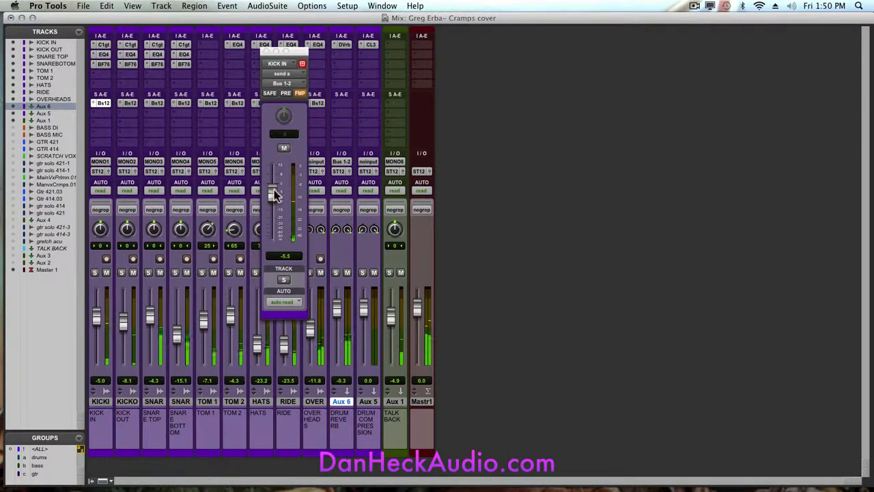
pyautogui.click(130, 102)
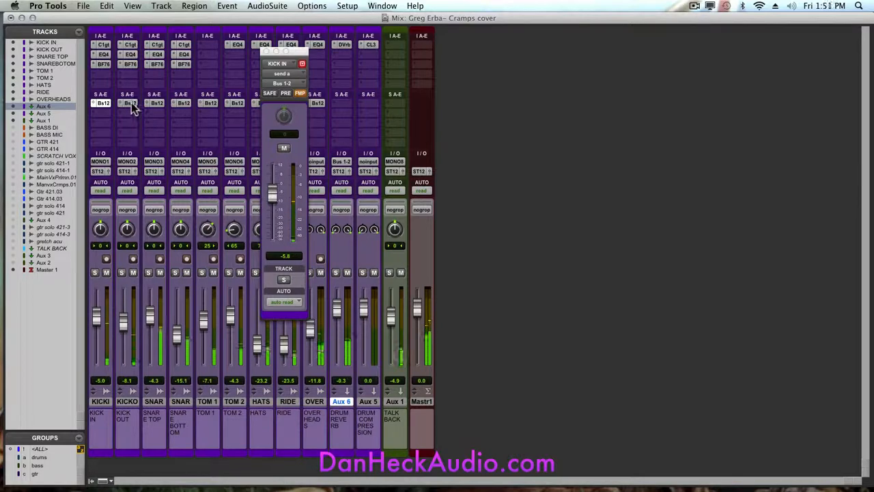
pyautogui.moveTo(273, 182); pyautogui.dragTo(274, 190)
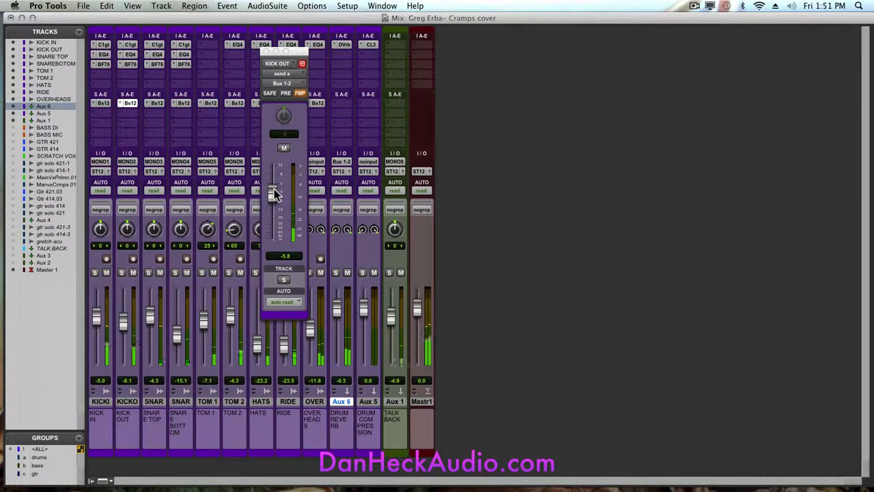
# Step: Raise the reverb send of SNARE TOP to +6.0 dB and that of OVERHEADS to +4.9 dB
pyautogui.click(155, 103)
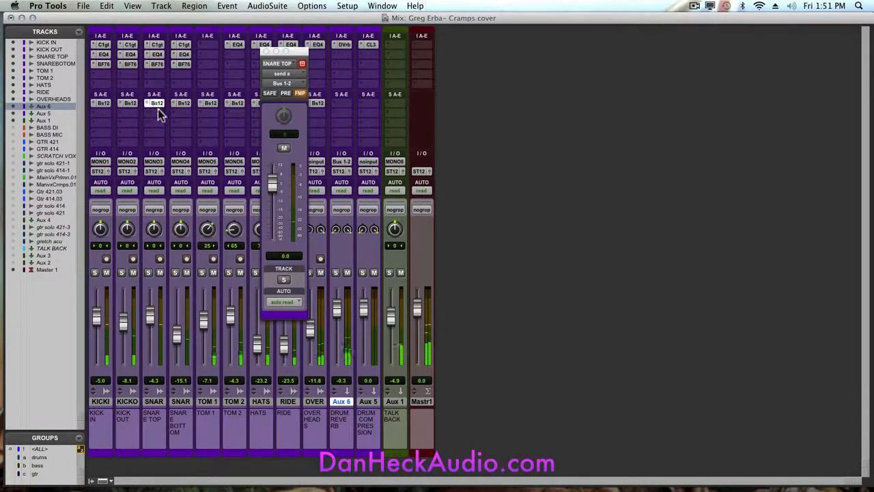
pyautogui.moveTo(271, 189); pyautogui.dragTo(271, 179)
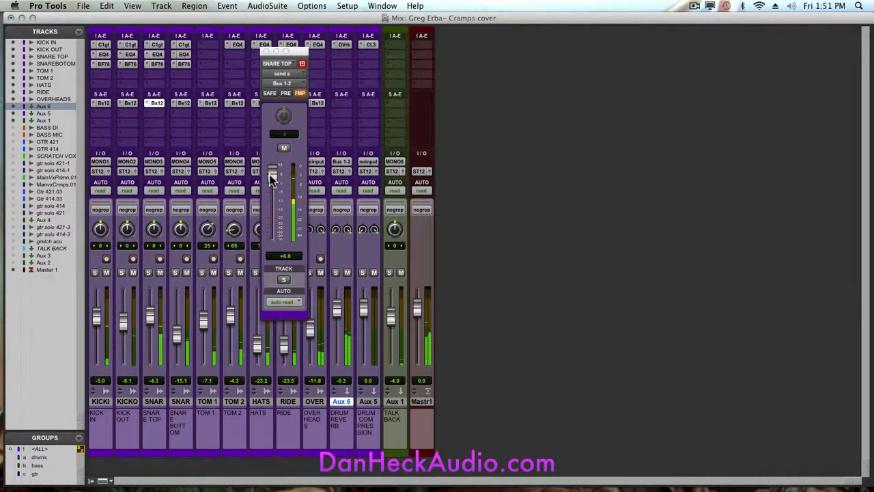
pyautogui.click(267, 51)
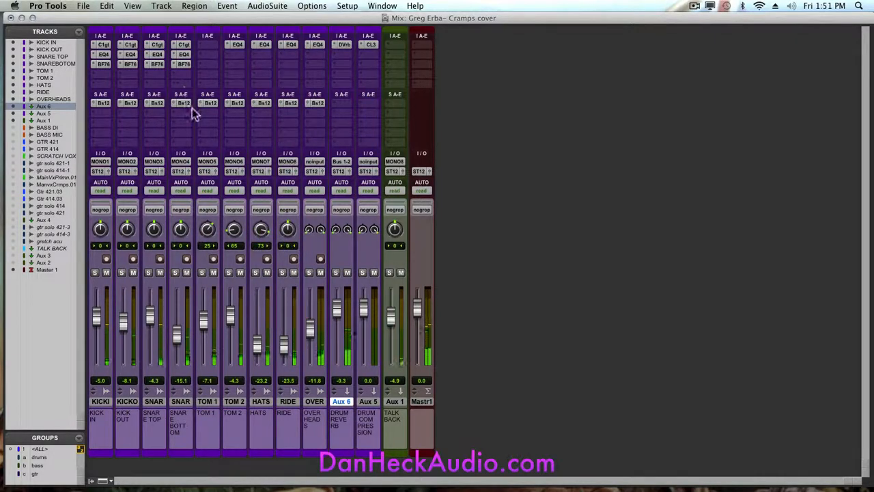
pyautogui.click(318, 104)
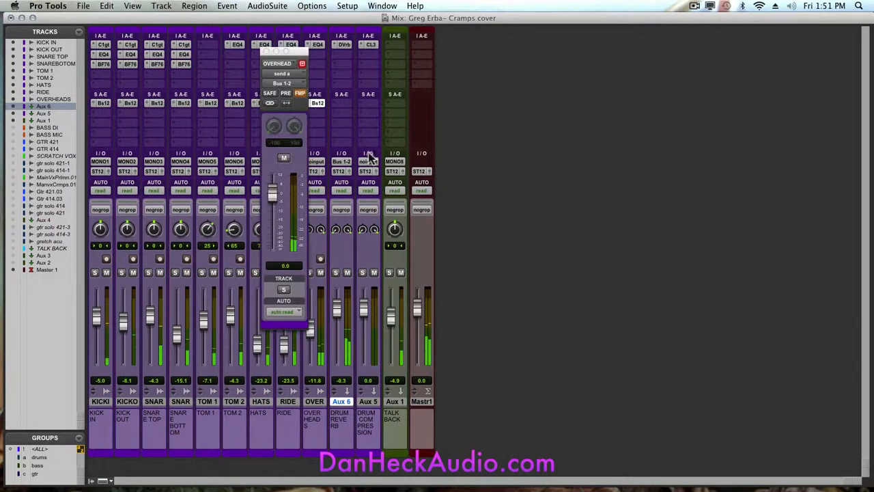
pyautogui.moveTo(275, 190); pyautogui.dragTo(276, 184)
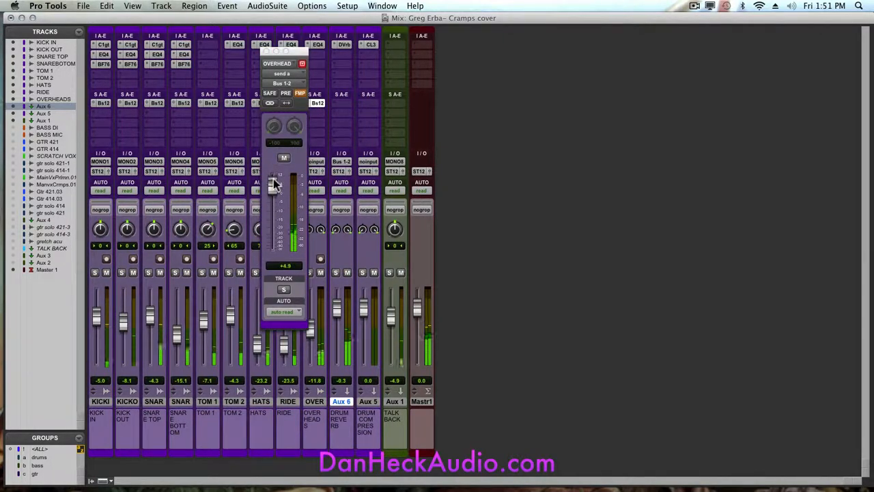
pyautogui.click(267, 52)
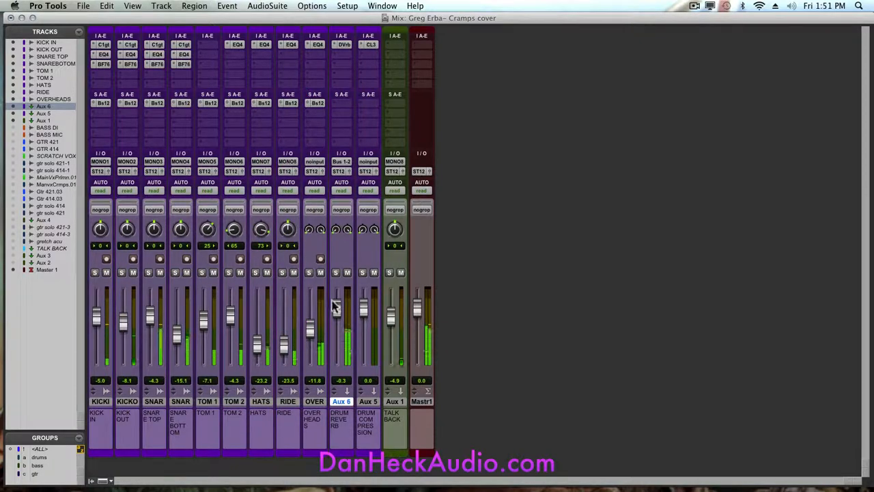
# Step: Lower the Aux 6 drum reverb fader to -4.9 dB, muting and unmuting the track to compare the mix without reverb
pyautogui.moveTo(337, 309); pyautogui.dragTo(336, 316)
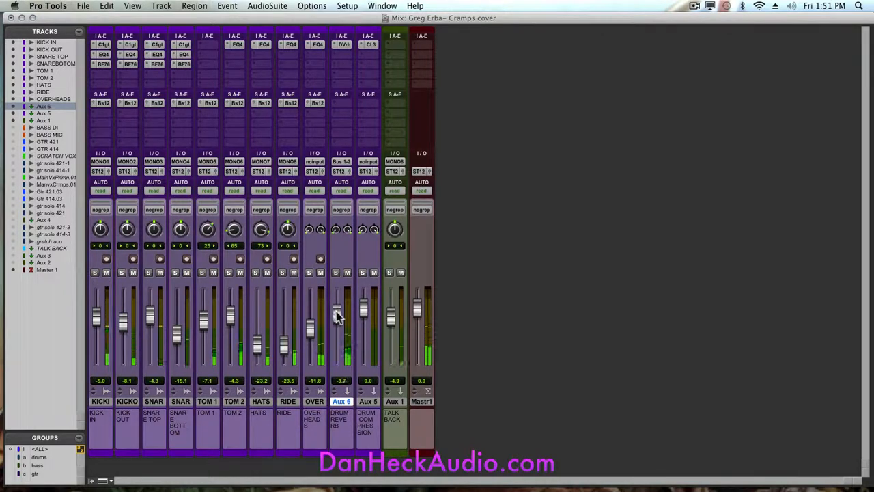
pyautogui.click(346, 273)
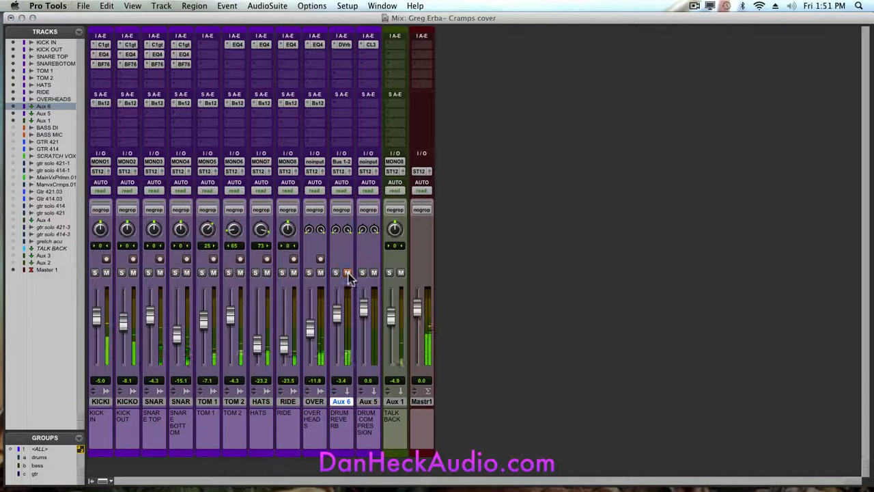
pyautogui.click(347, 273)
pyautogui.moveTo(339, 314); pyautogui.dragTo(338, 318)
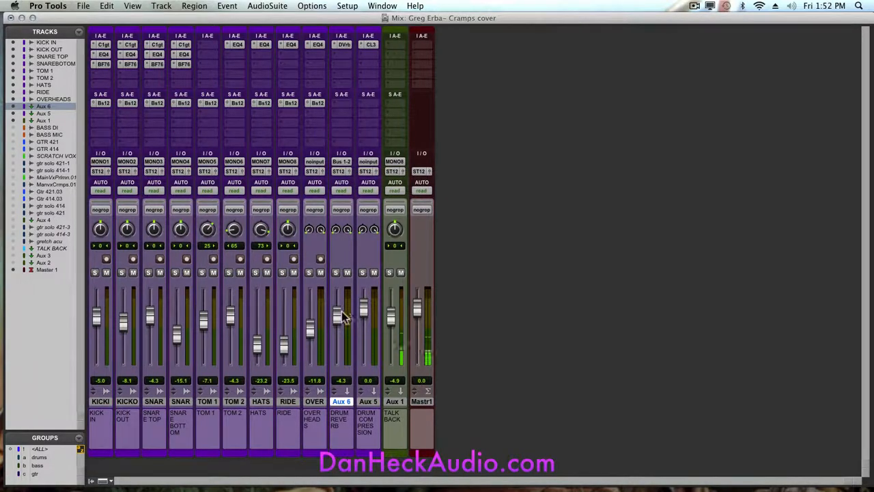
pyautogui.moveTo(340, 318); pyautogui.dragTo(340, 320)
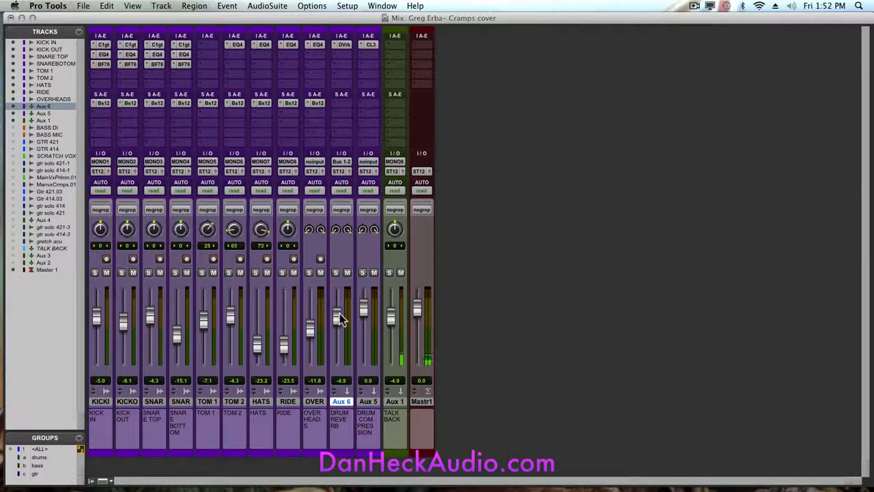